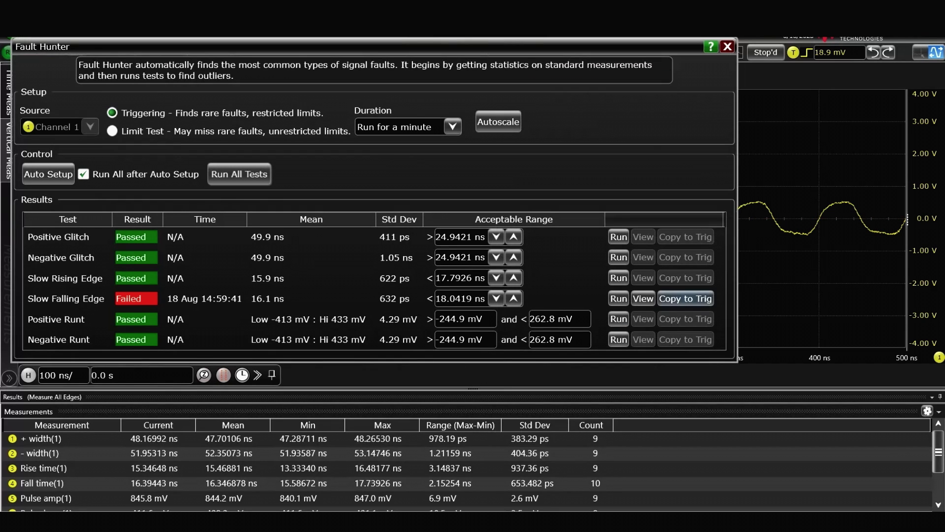
- Copy the failed Slow Falling Edge test's limits to the trigger
{"action": "left_click", "coordinate": [685, 299]}
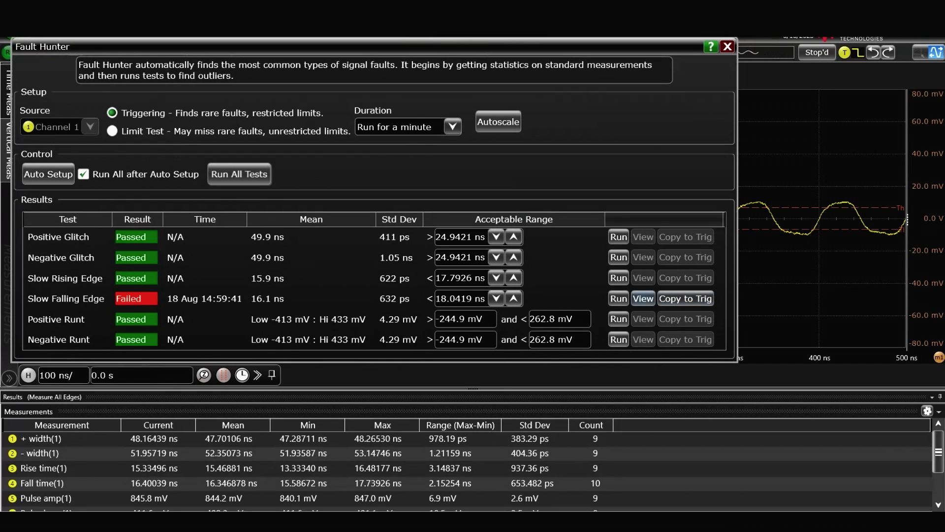
- Show the failing slow falling edge on the waveform, close Fault Hunter, and shift the horizontal position
{"action": "left_click", "coordinate": [642, 299]}
{"action": "key", "text": "Escape"}
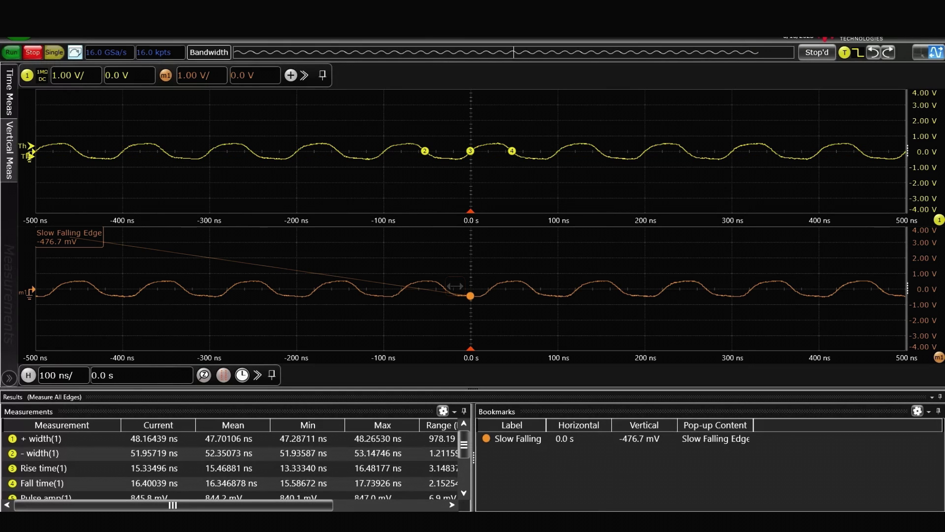
{"action": "left_click_drag", "start_coordinate": [454, 286], "coordinate": [792, 286]}
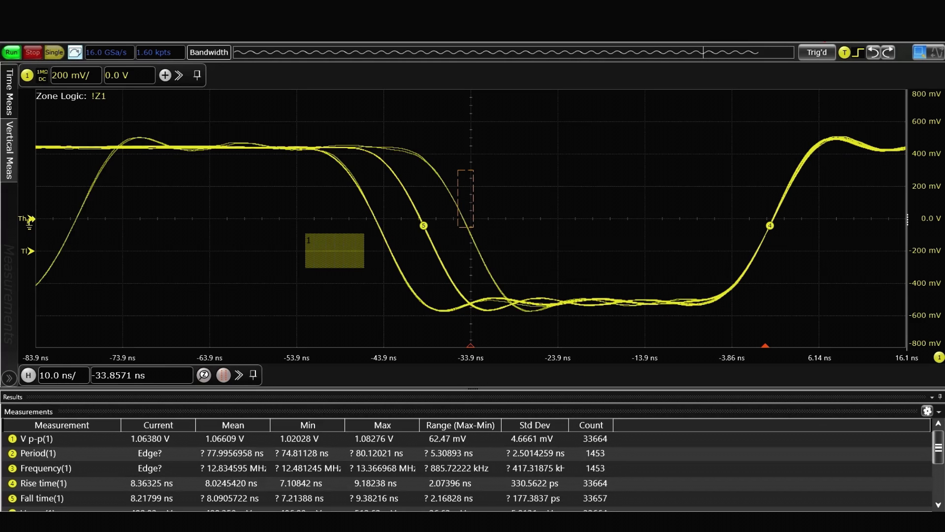
- Draw zone 2 across the falling edge near -33.9 ns as AND Must Not Intersect
{"action": "left_click_drag", "start_coordinate": [474, 170], "coordinate": [458, 232]}
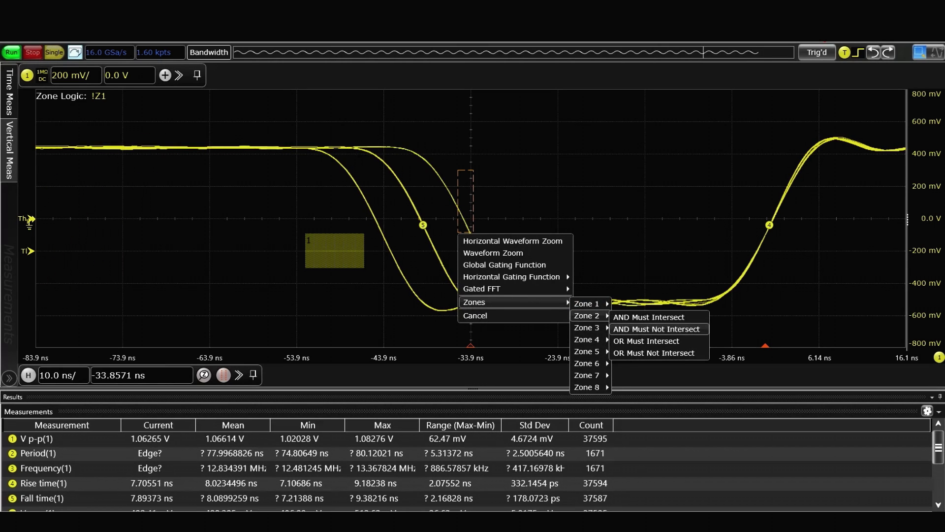
{"action": "left_click", "coordinate": [656, 329]}
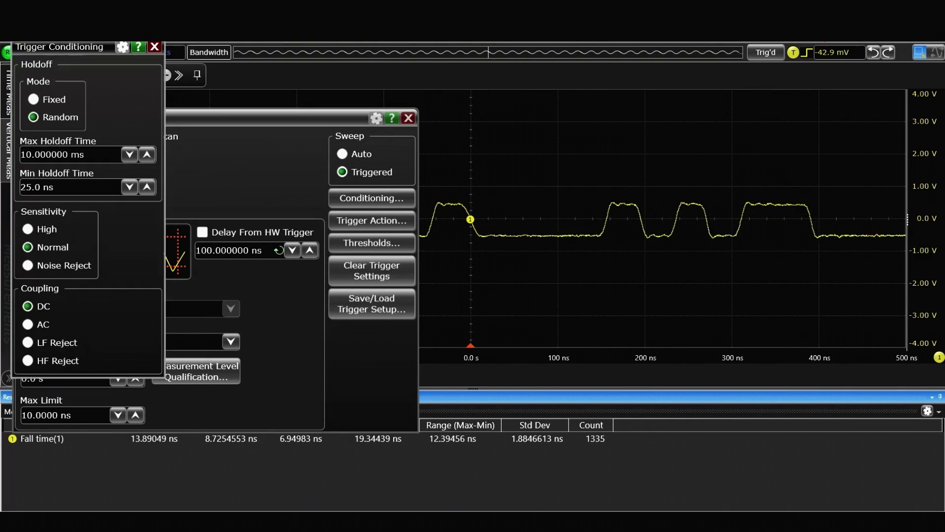
- Change trigger holdoff from random to fixed 25 ns and close Trigger Conditioning
{"action": "left_click", "coordinate": [34, 99]}
{"action": "left_click", "coordinate": [155, 47]}
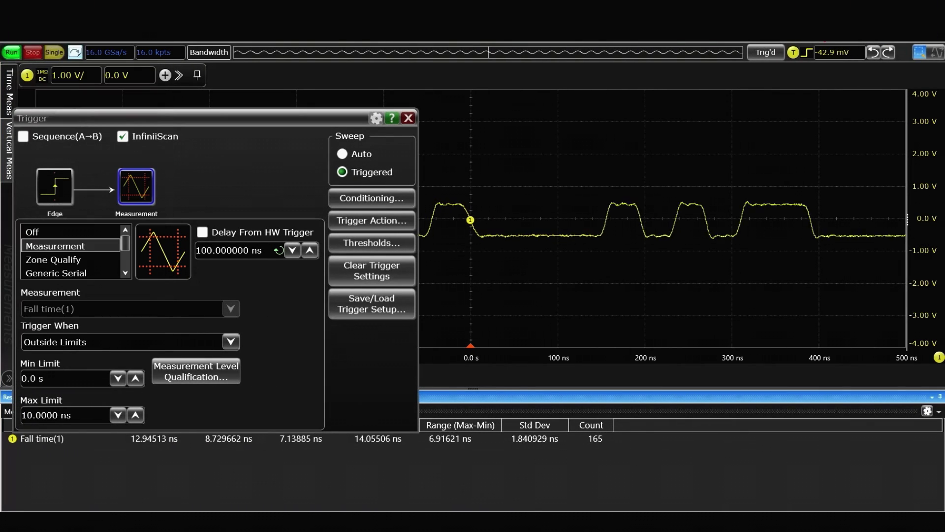